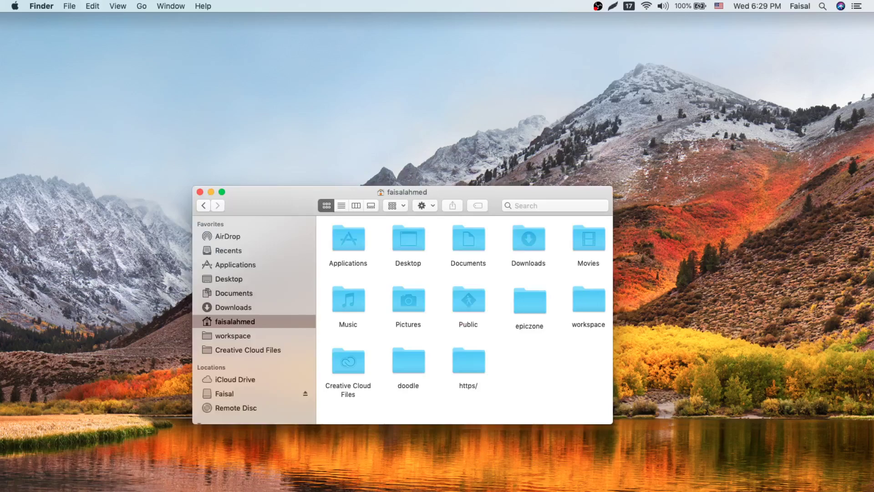
Reposition the file window, view the Movies folder and go to the Downloads folder.
left_click_drag(276, 203, 272, 129)
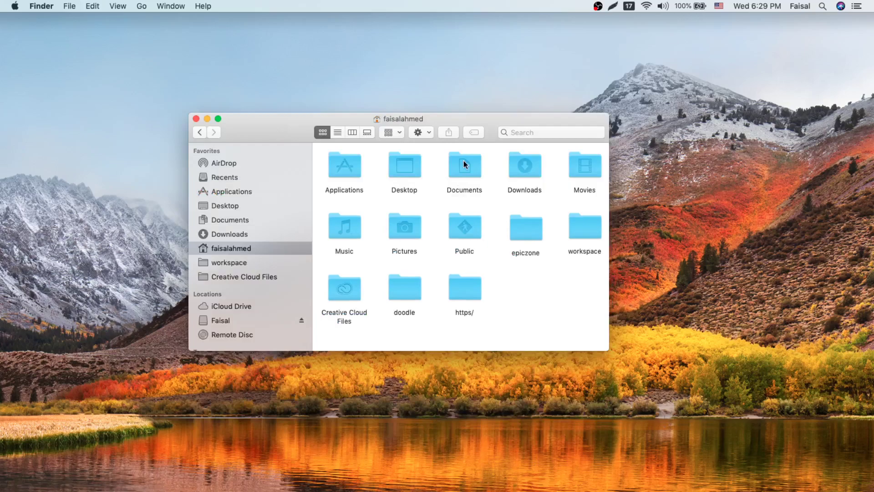
double_click(587, 167)
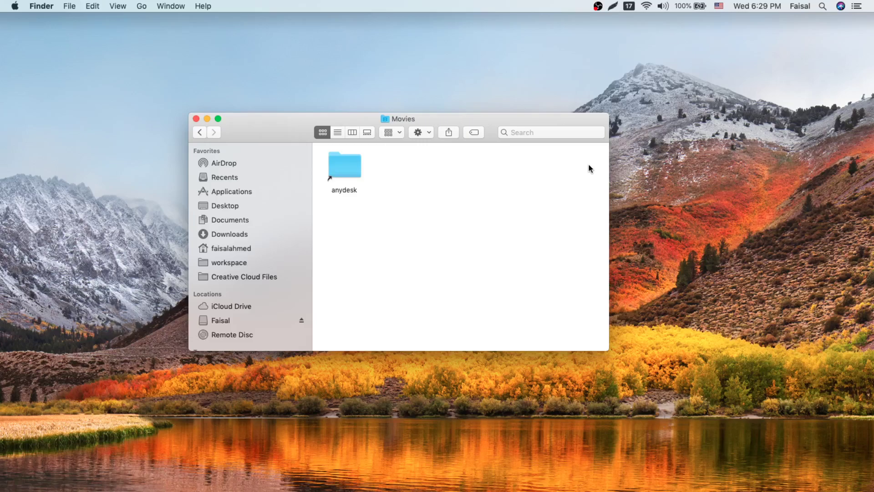
key("alt+super+l")
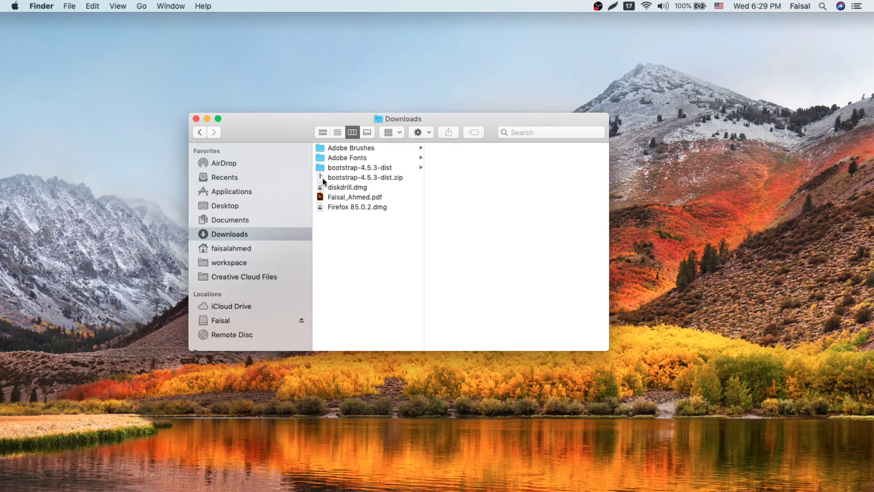
Move the bootstrap-4.5.3-dist folder, bootstrap-4.5.3-dist.zip, diskdrill.dmg and Firefox 85.0.2.dmg from Downloads to the Trash.
left_click(346, 188)
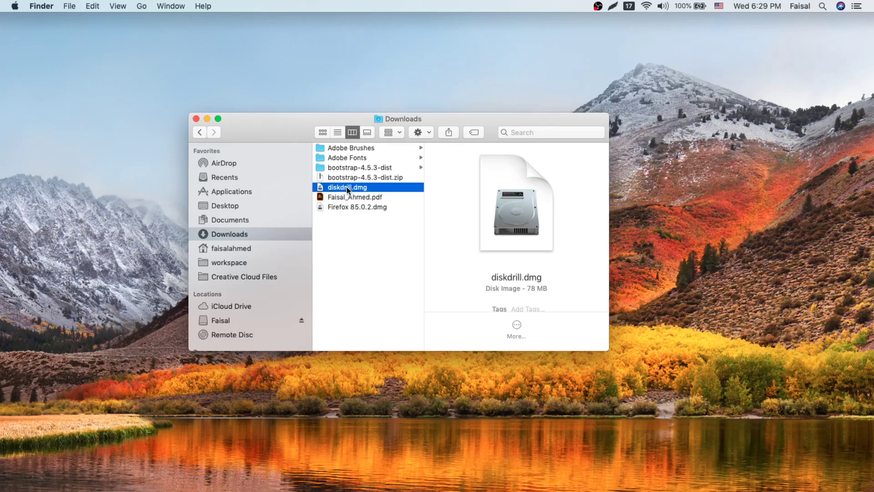
left_click(349, 168)
left_click(354, 178, "shift")
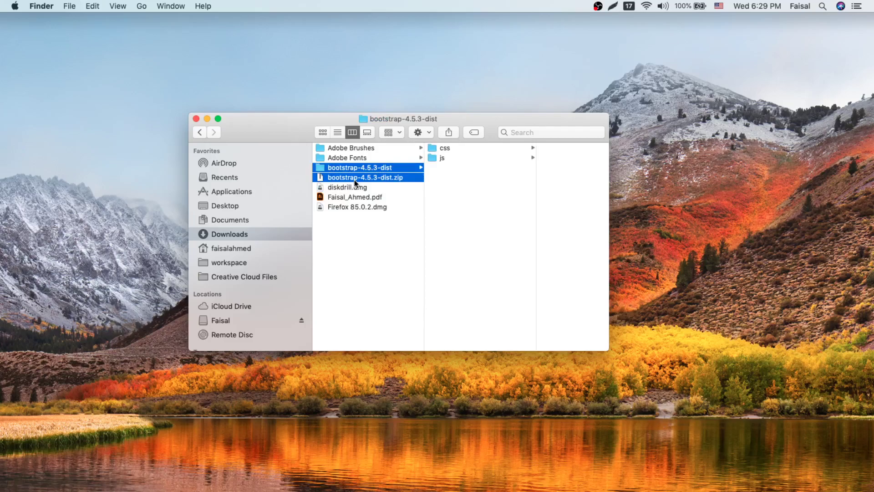
left_click(355, 188, "super")
left_click(365, 207, "super")
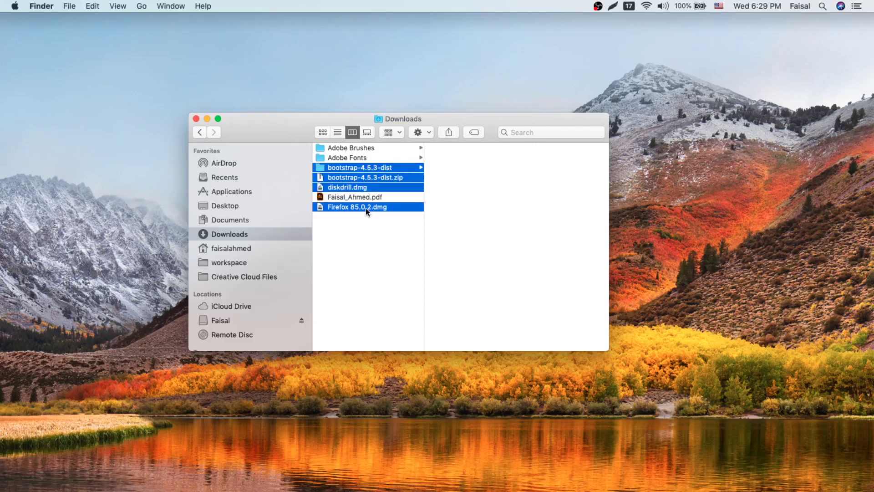
key("super+BackSpace")
Widen and reposition the file window, and delete the Adobe Brushes folder in Downloads together with its contents.
left_click(392, 159)
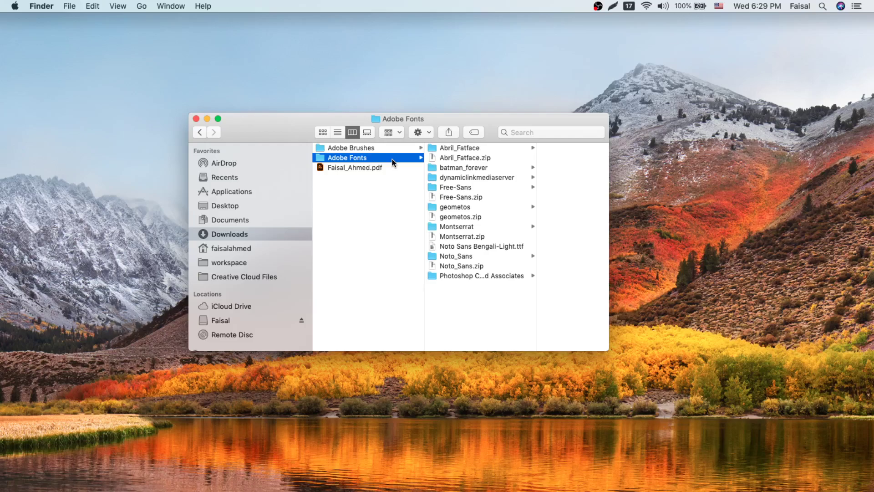
key("Up")
left_click_drag(609, 186, 650, 186)
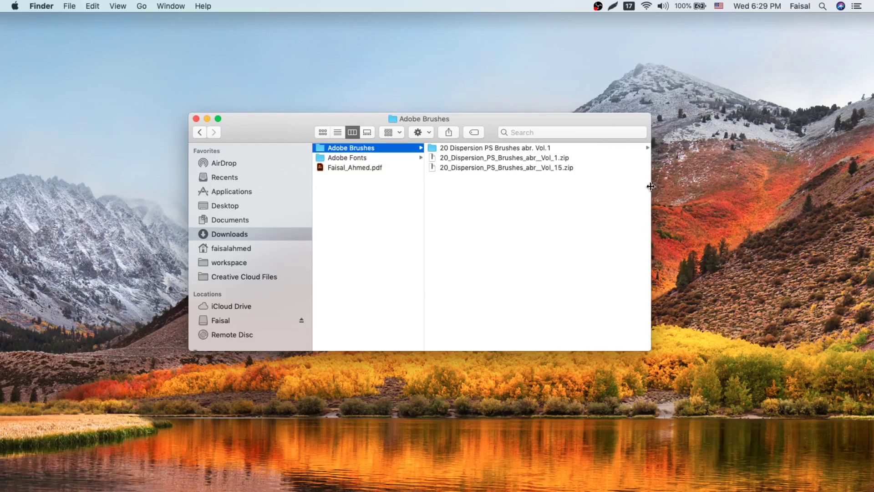
left_click_drag(522, 169, 473, 116)
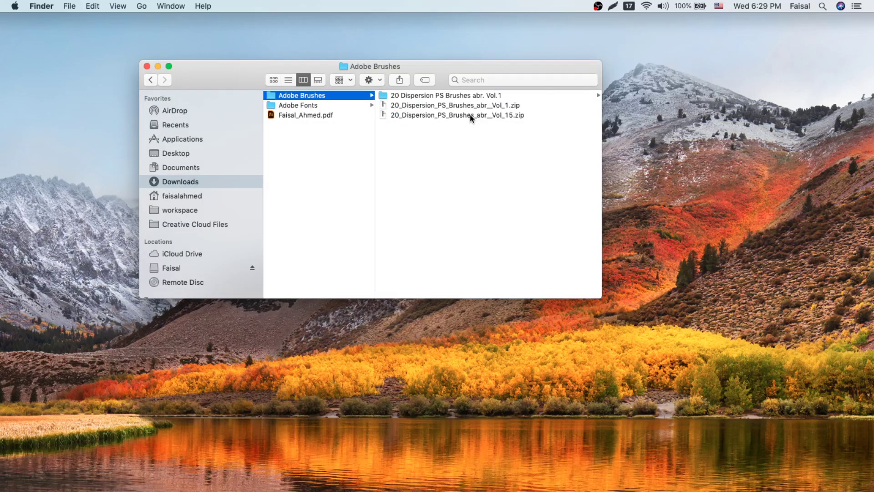
left_click(469, 114)
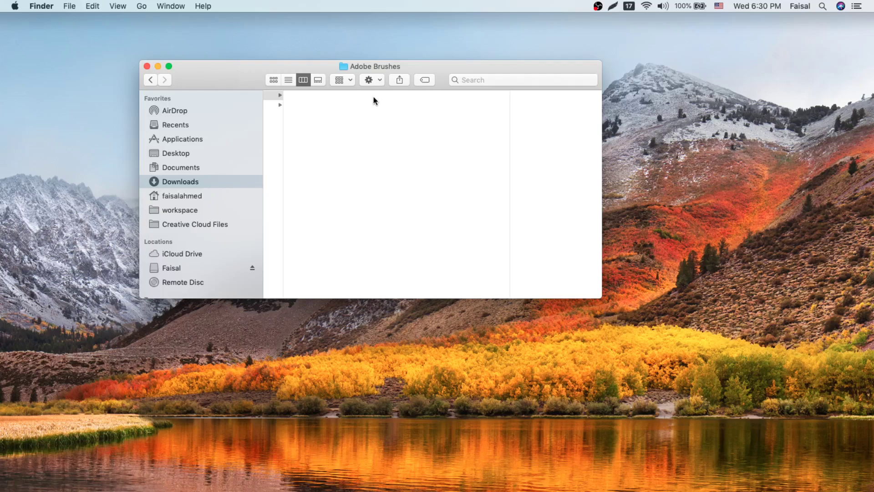
left_click(322, 97)
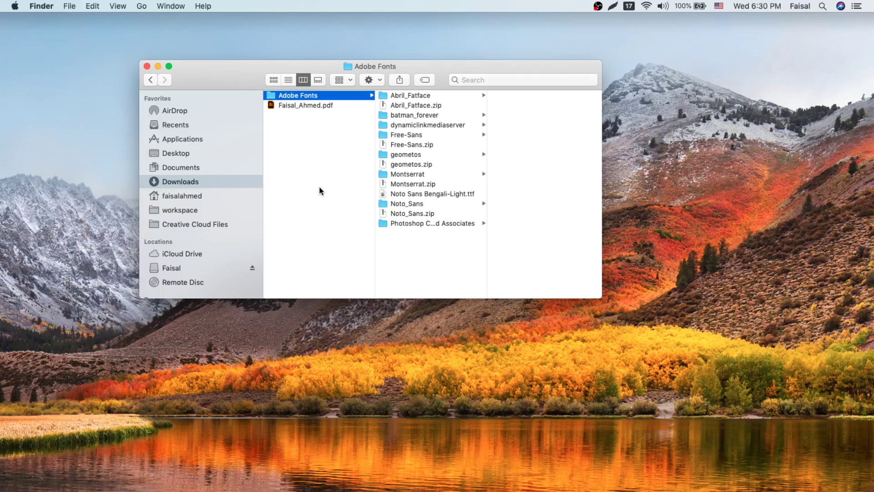
Look through the home, workspace and Creative Cloud Files folders and close the file window.
key("super+shift+h")
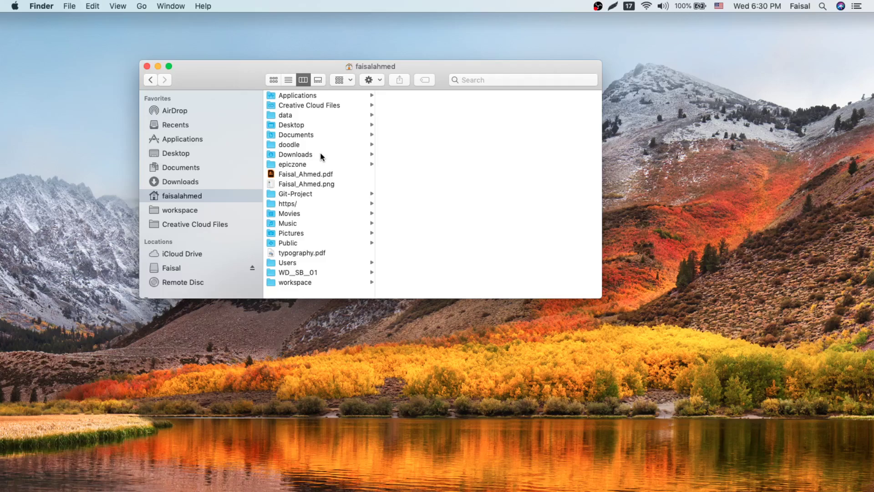
left_click(241, 210)
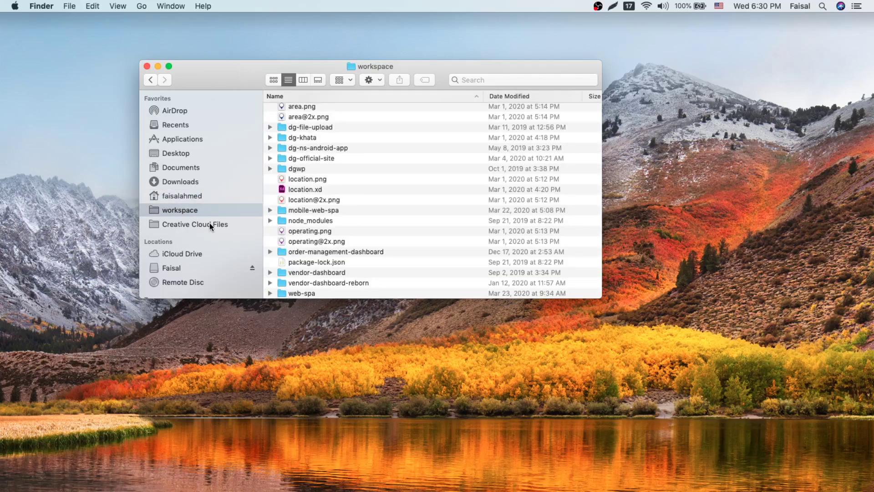
left_click(210, 224)
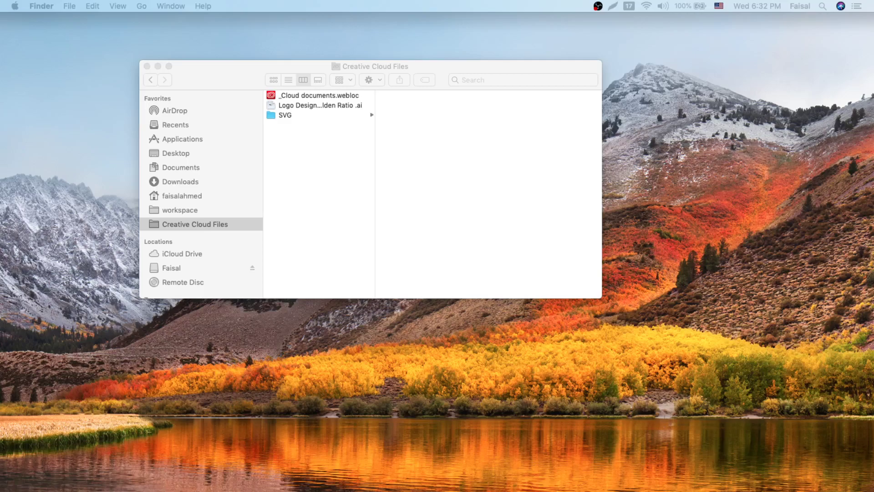
left_click(192, 210)
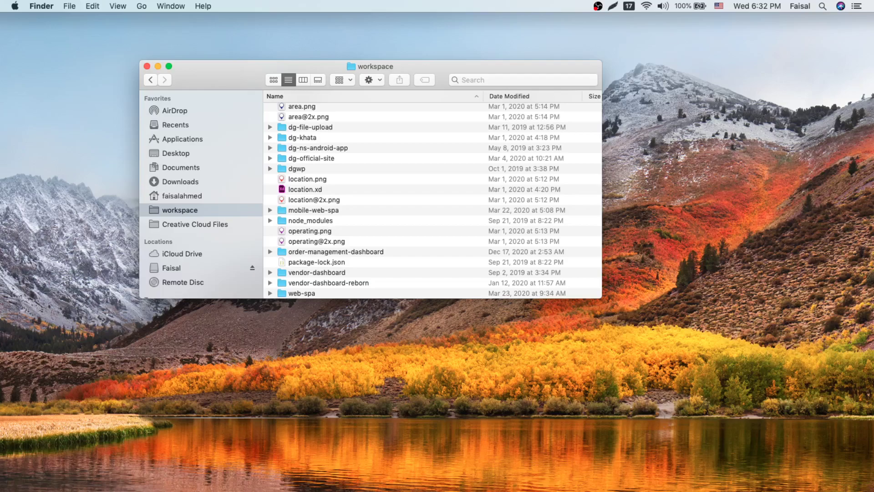
key("super+w")
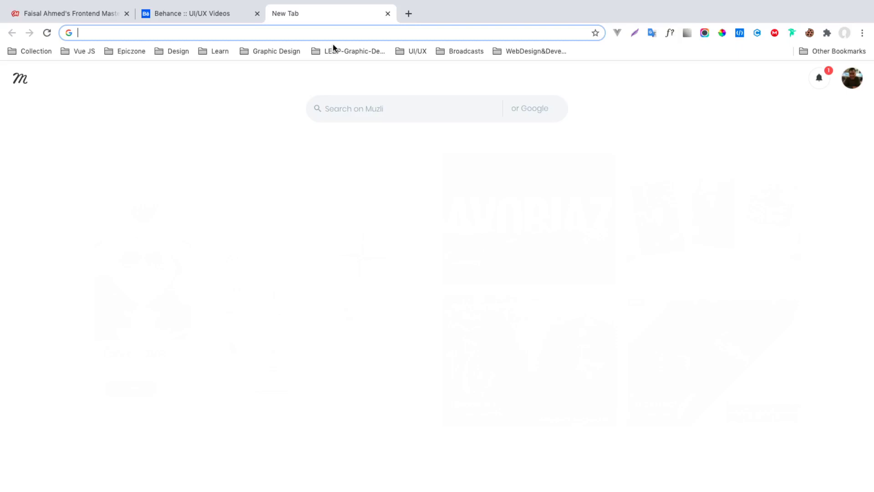
Switch to Chrome and open gmail.com in the new tab.
type("gmail.com")
key("Return")
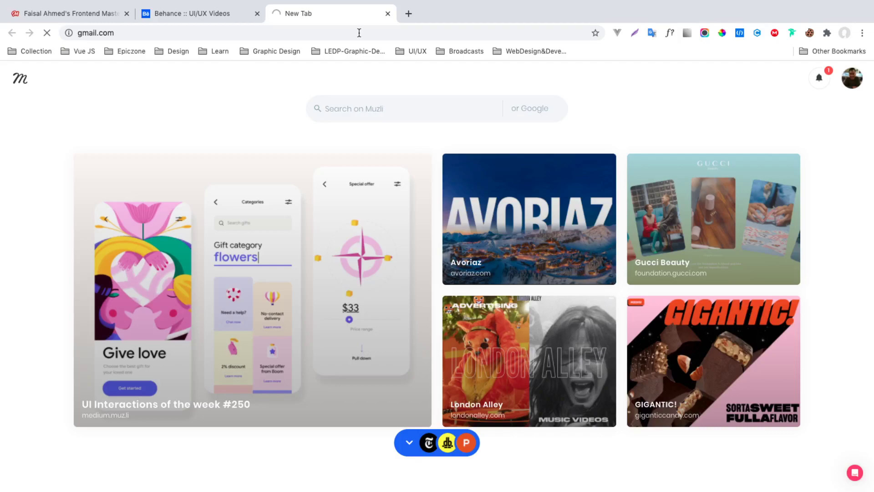
View Google Drive in a separate tab, close it, and browse the list of Google apps from Gmail.
key("super+t")
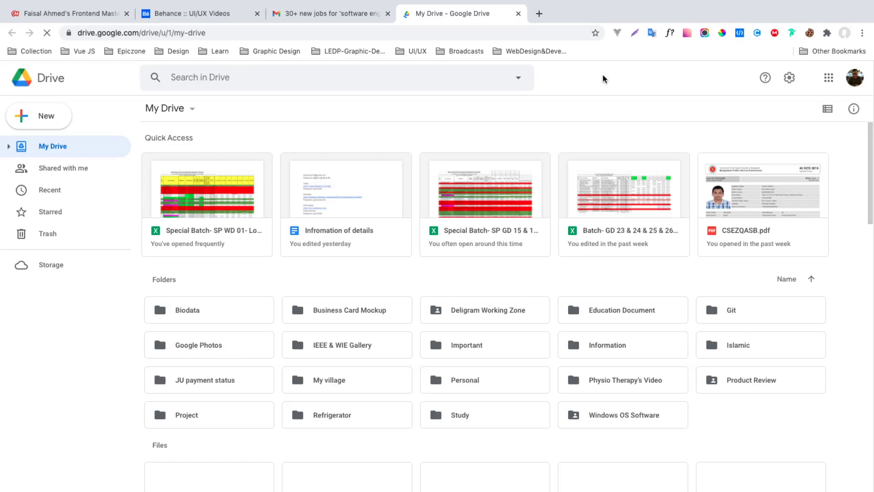
key("super+w")
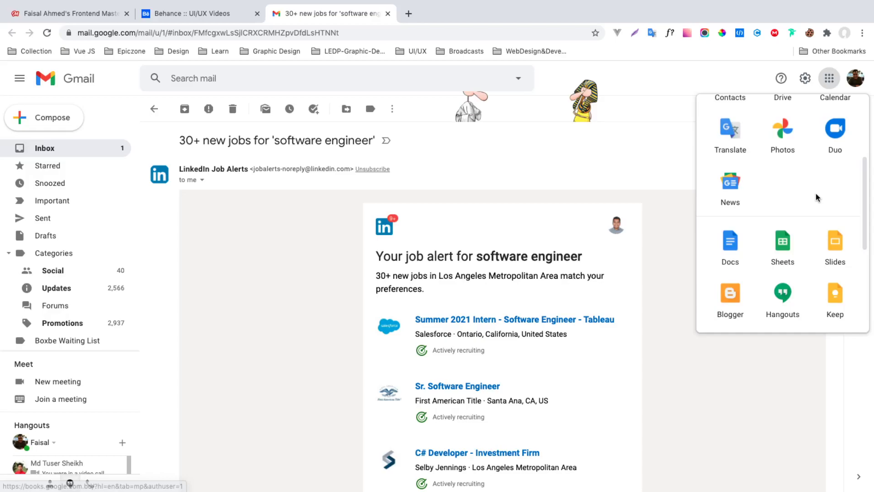
scroll(794, 265, "down", 1)
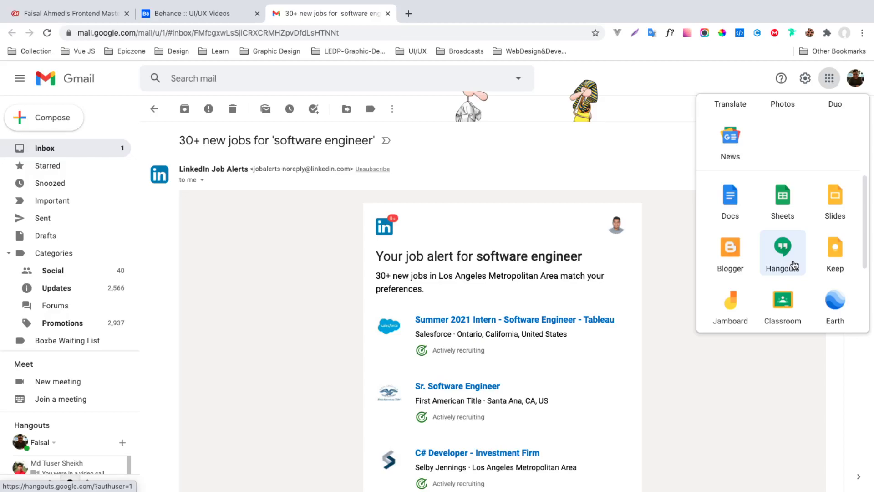
scroll(794, 265, "up", 3)
left_click(833, 266)
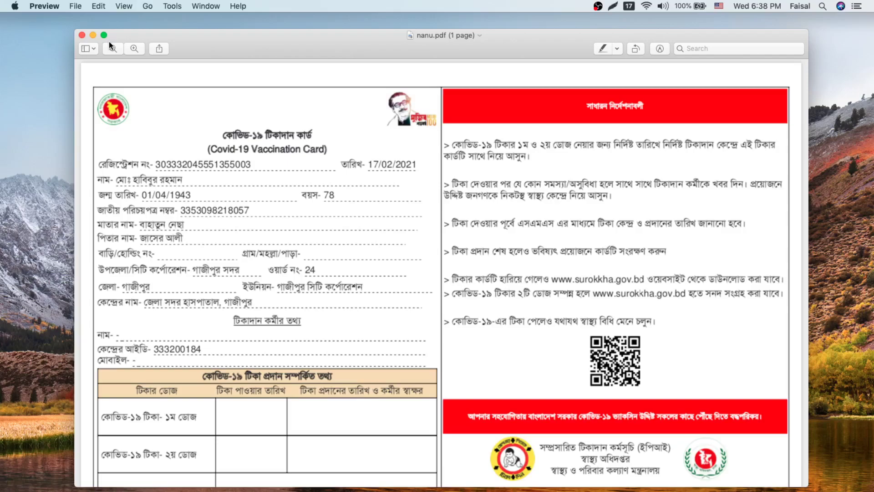
View the vaccination card document nanu.pdf in full screen.
key("ctrl+super+f")
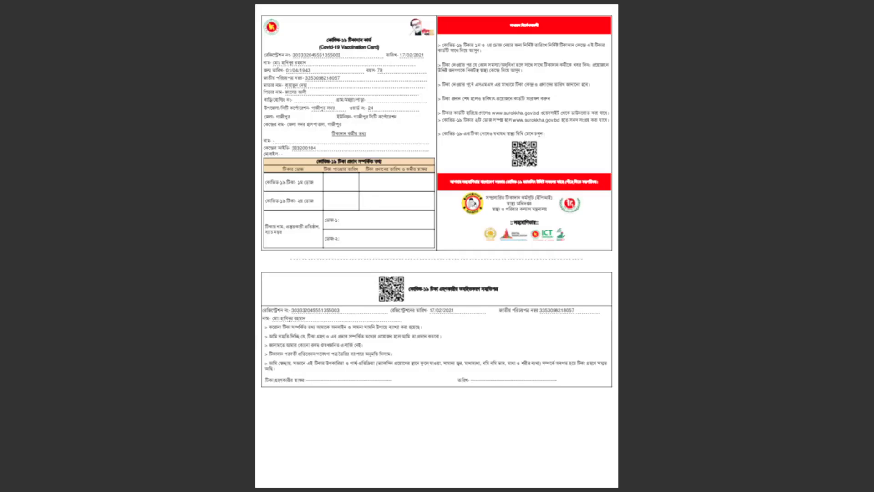
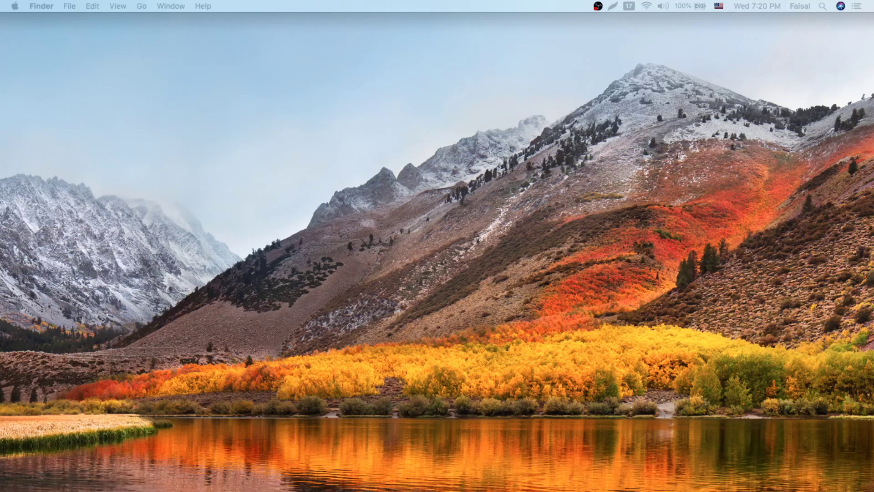
Examine the feature comparison of the XD Starter, XD Single App and All Apps plans on Adobe's XD pricing page.
left_click(301, 178)
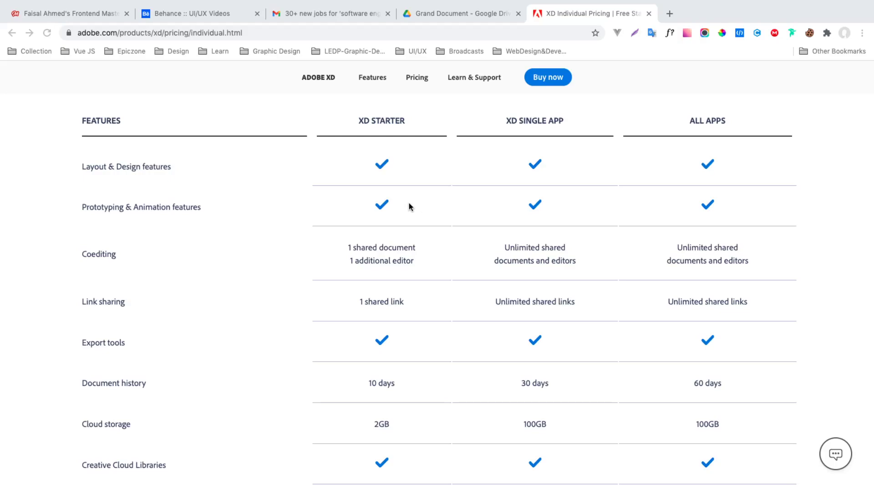
scroll(409, 227, "down", 2)
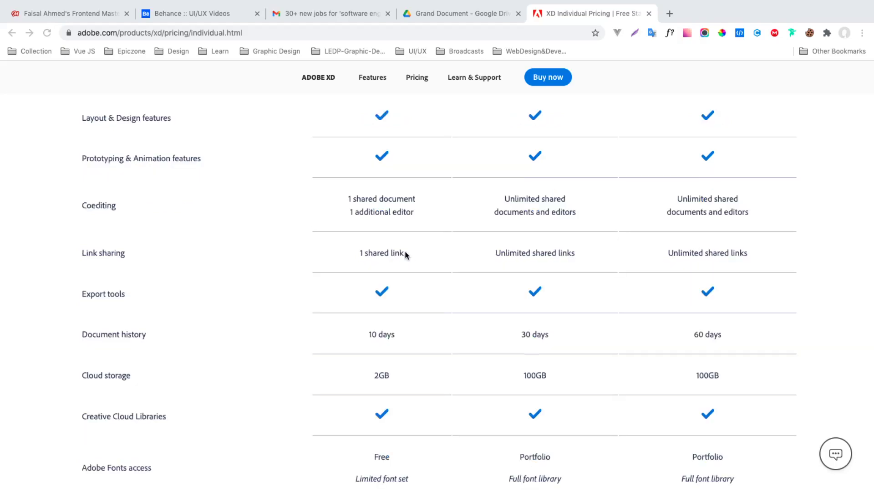